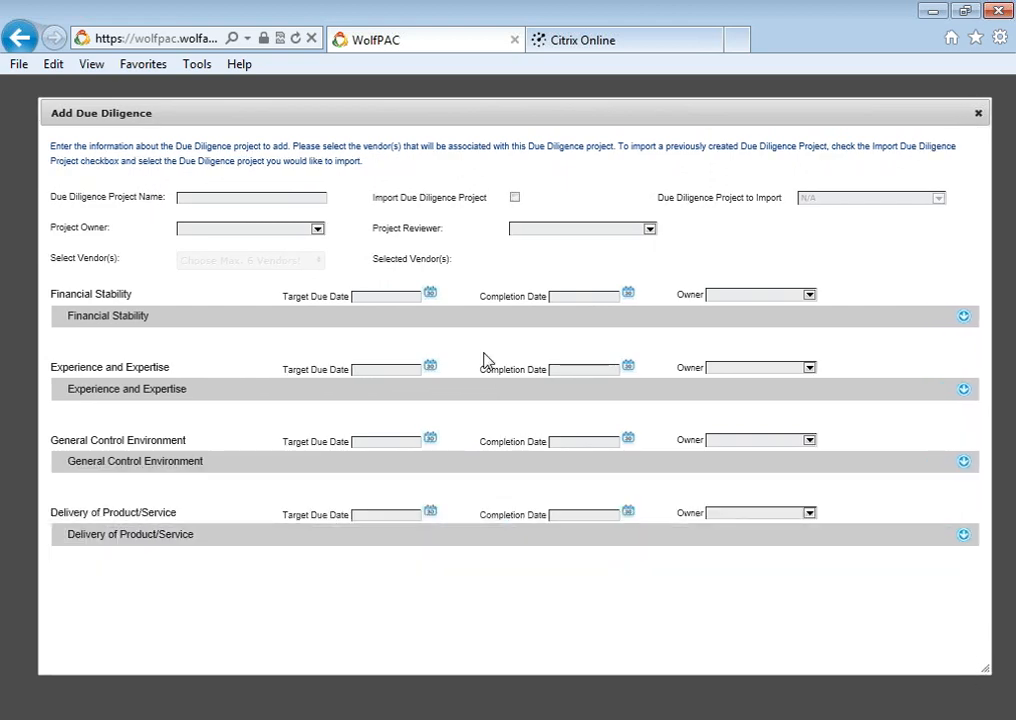
# Step: Name the due diligence project "Newest Product Offering"
pyautogui.click(264, 198)
pyautogui.write('Newest Product Offering')
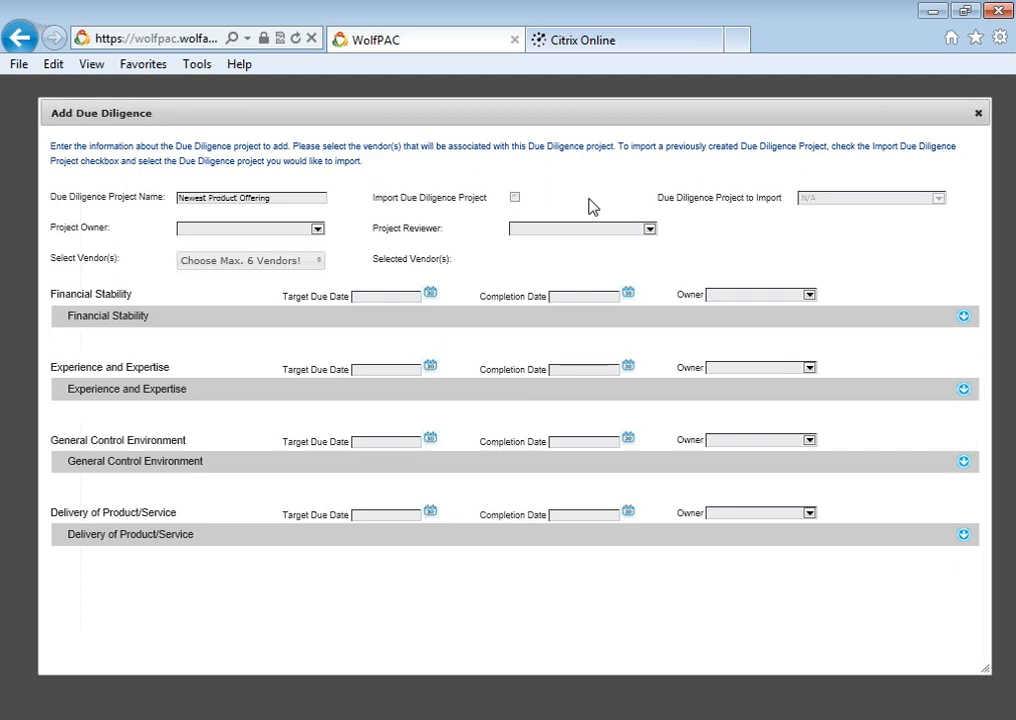
pyautogui.click(515, 199)
pyautogui.click(939, 199)
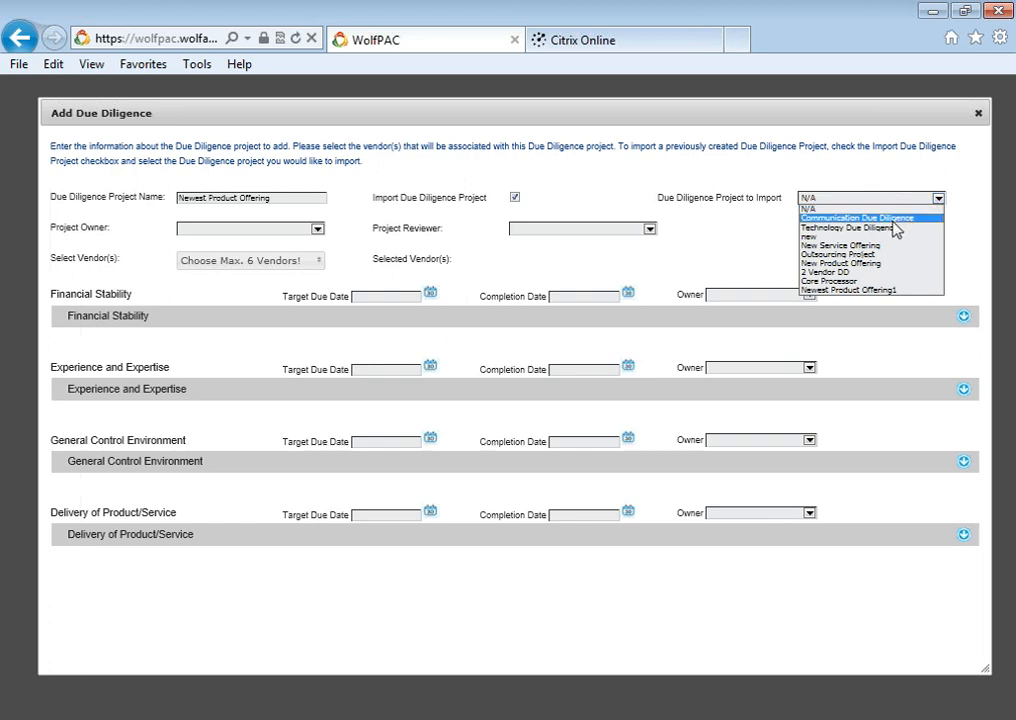
pyautogui.click(730, 236)
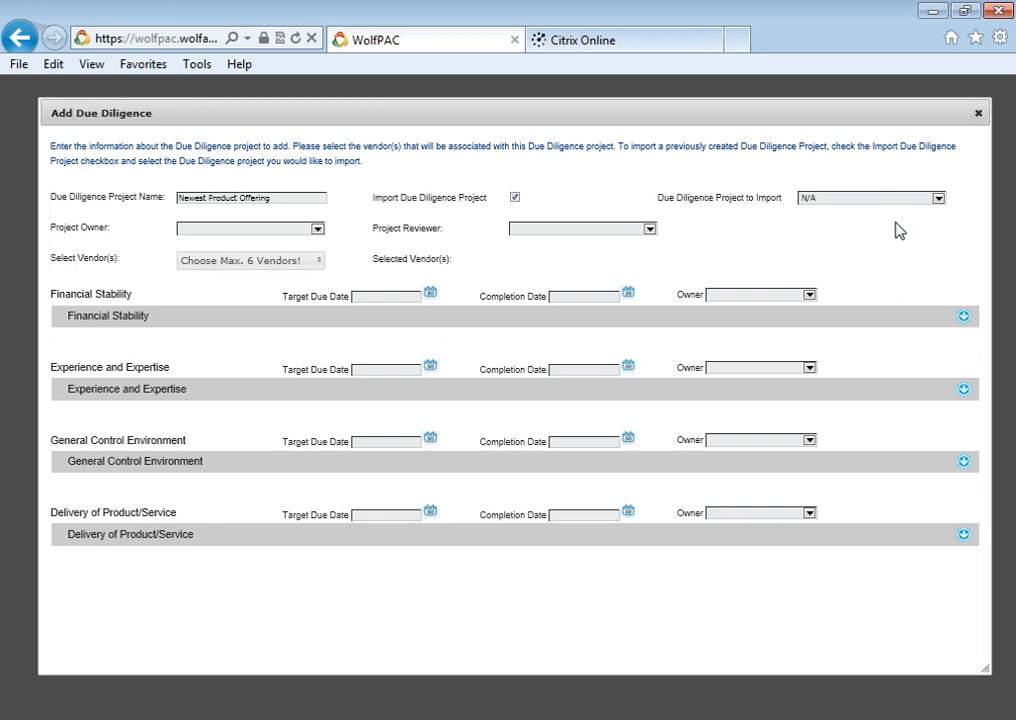
pyautogui.click(517, 201)
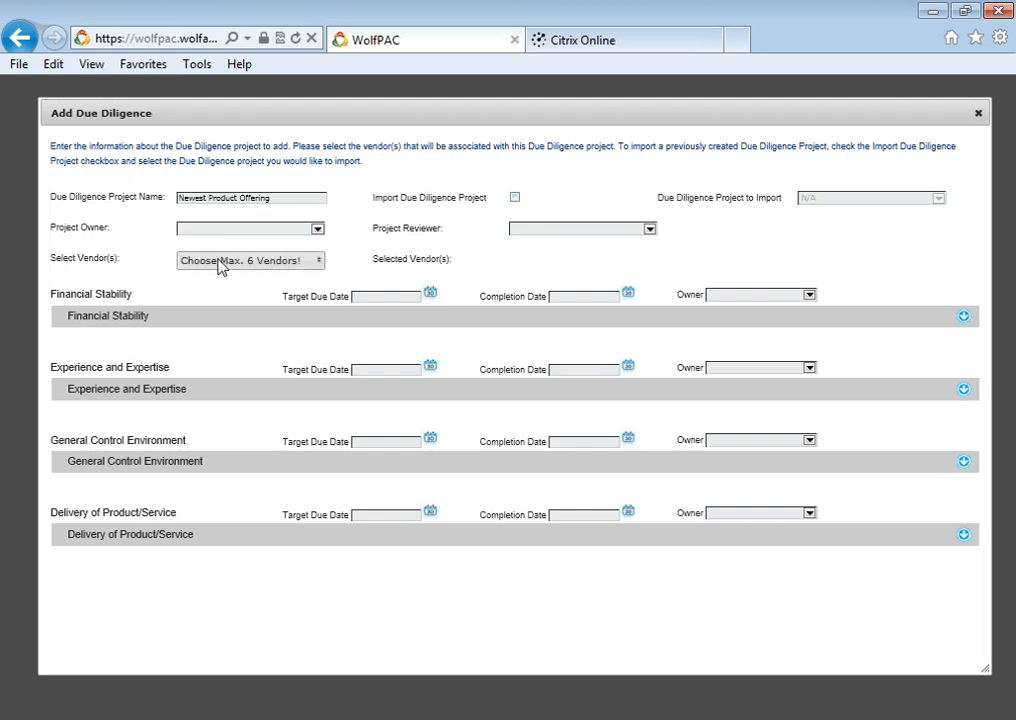
# Step: Assign the first listed person as project owner and the second listed person as project reviewer
pyautogui.click(318, 230)
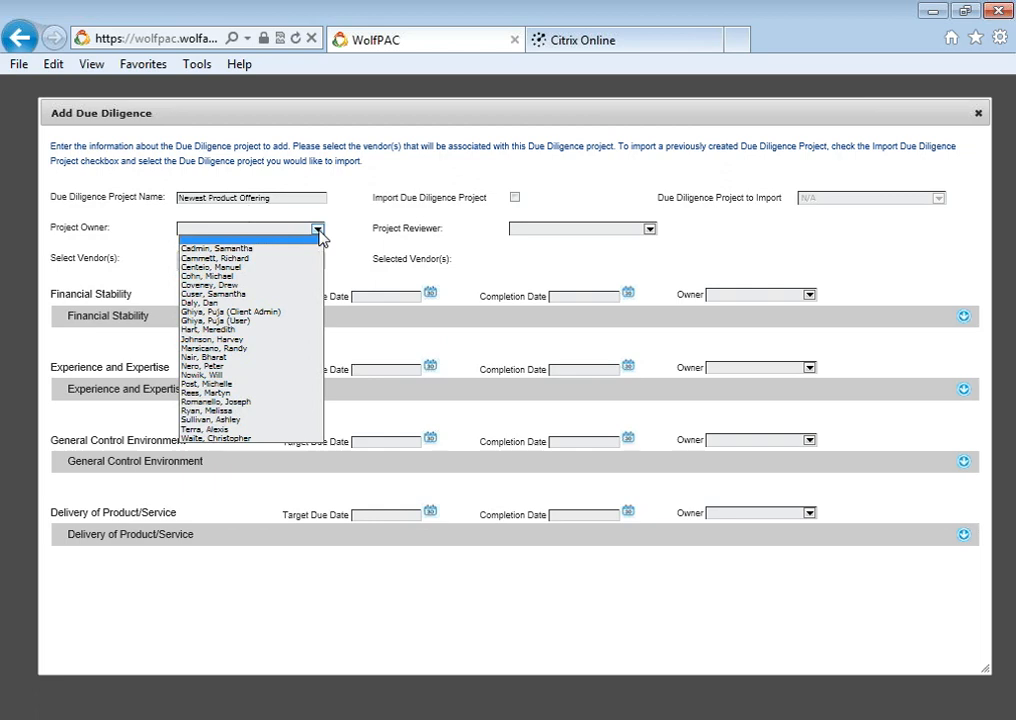
pyautogui.click(268, 252)
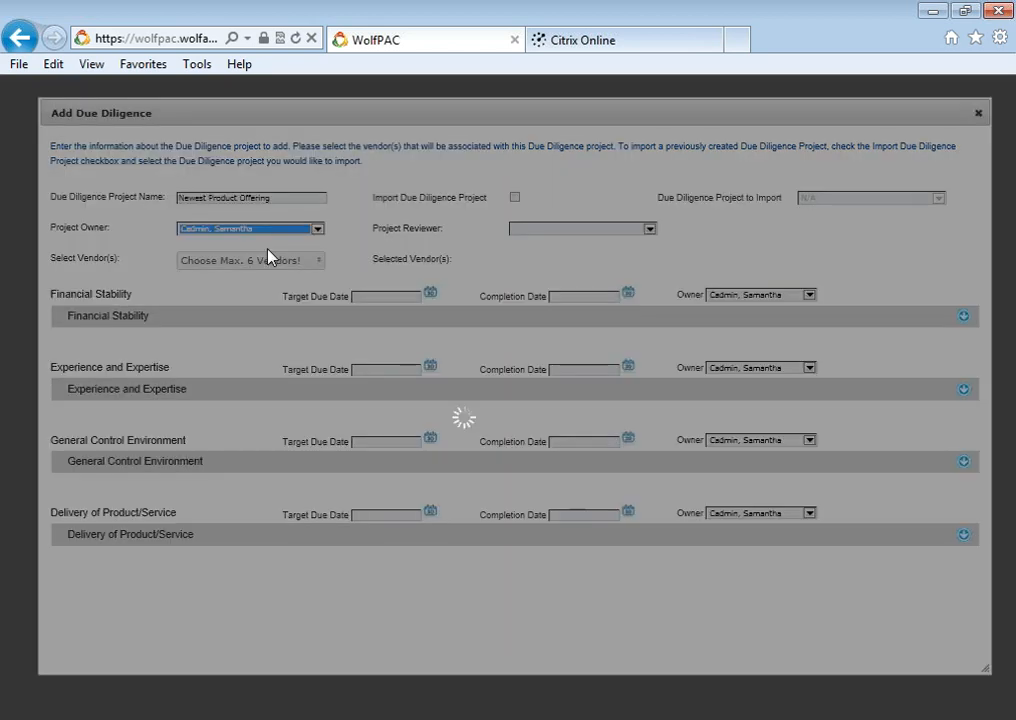
pyautogui.click(650, 230)
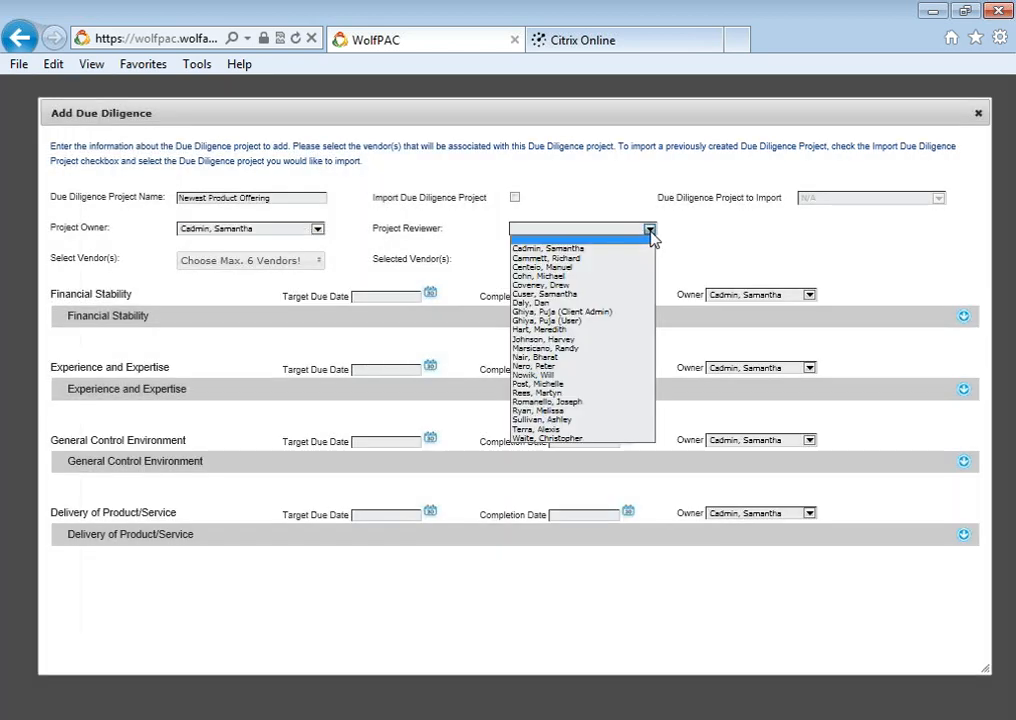
pyautogui.click(598, 262)
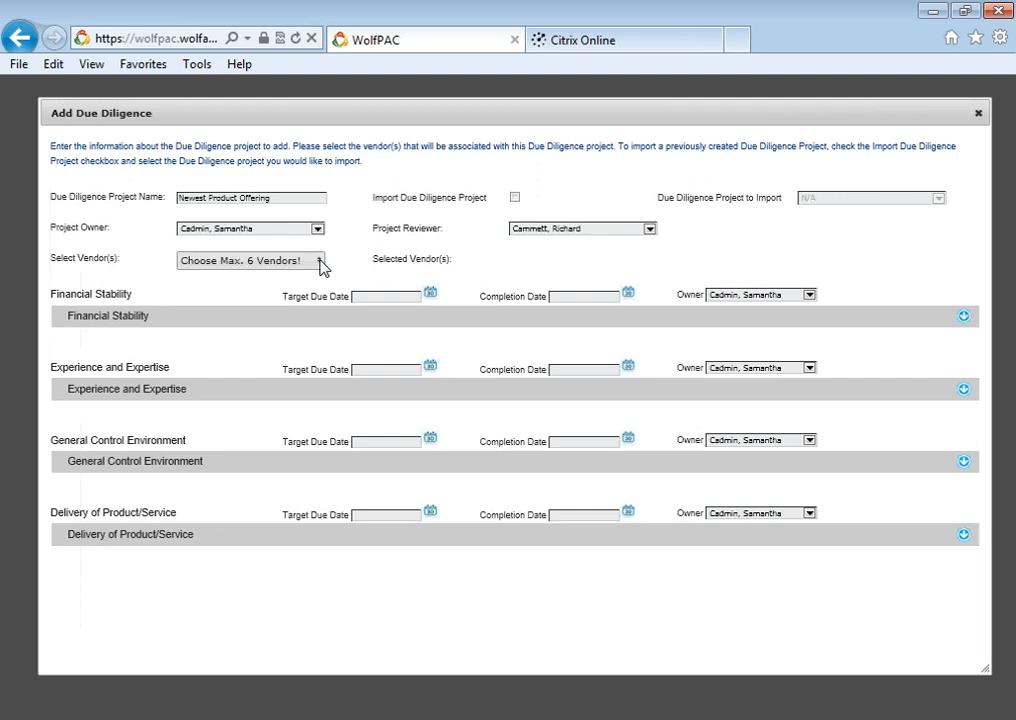
# Step: Select Boaton Company and Cachet Financial Solutions, Inc. as the project's vendors
pyautogui.click(320, 262)
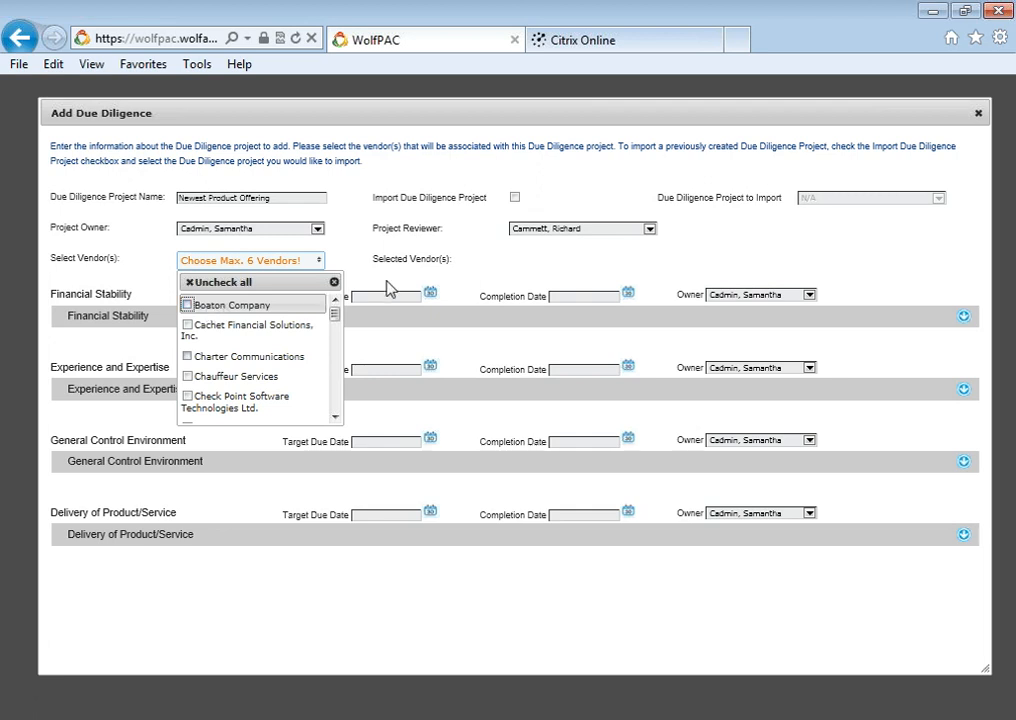
pyautogui.click(322, 263)
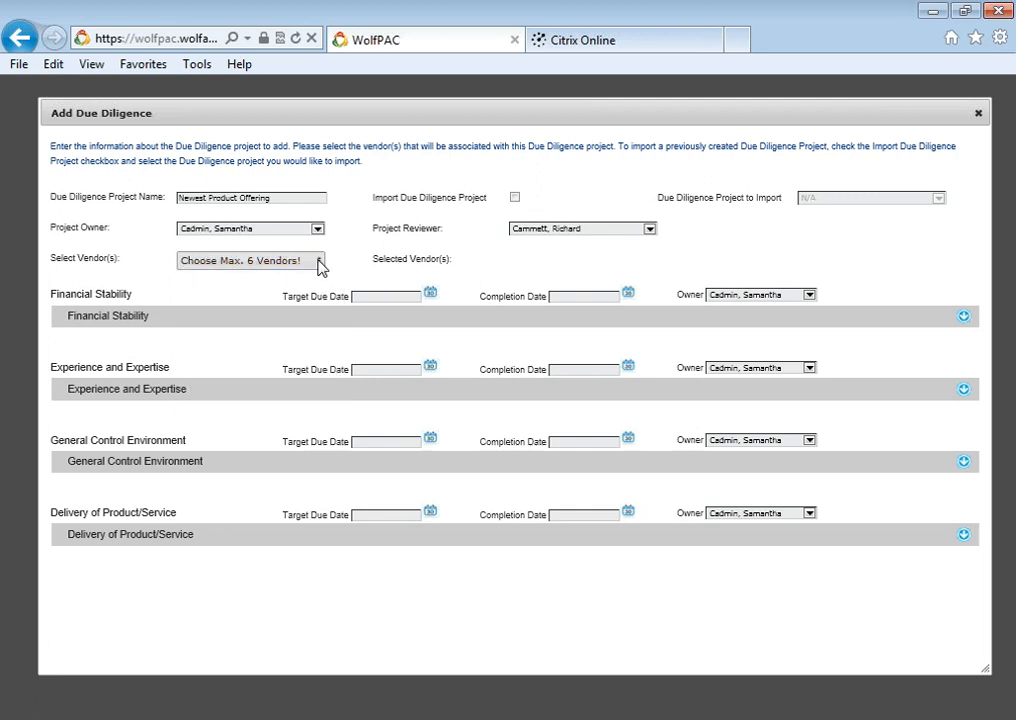
pyautogui.click(320, 262)
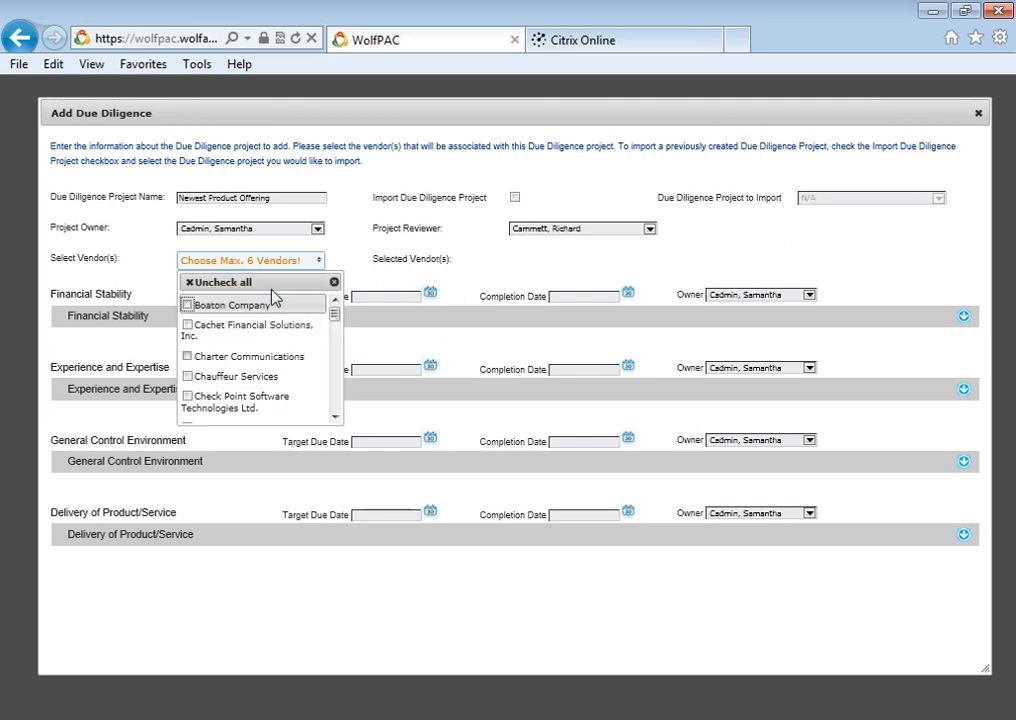
pyautogui.click(187, 305)
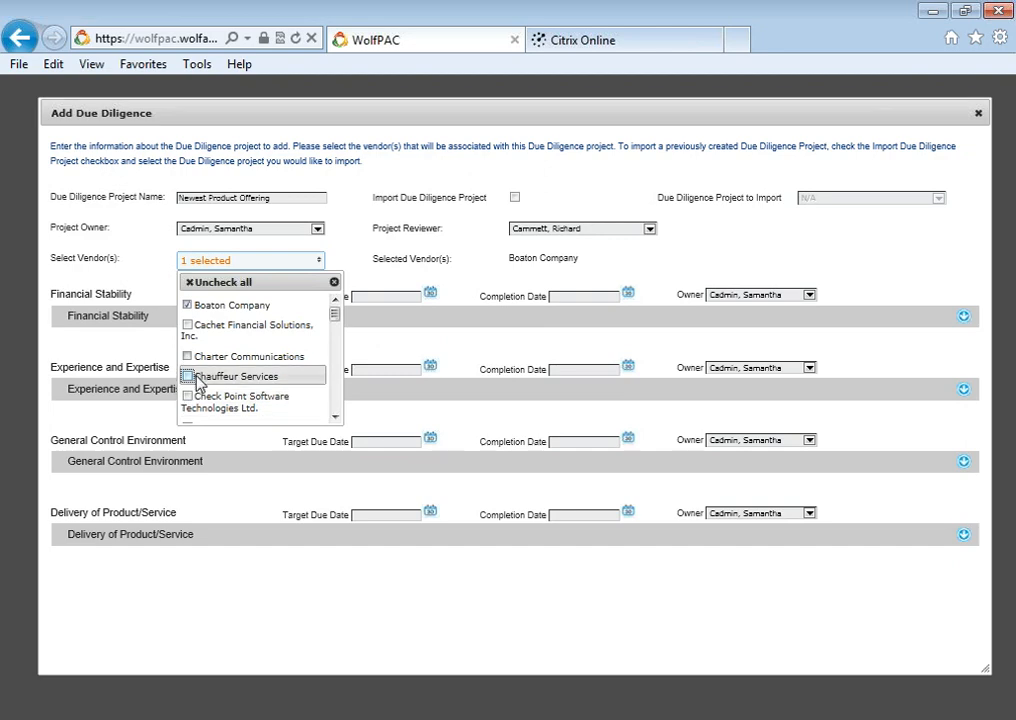
pyautogui.click(188, 327)
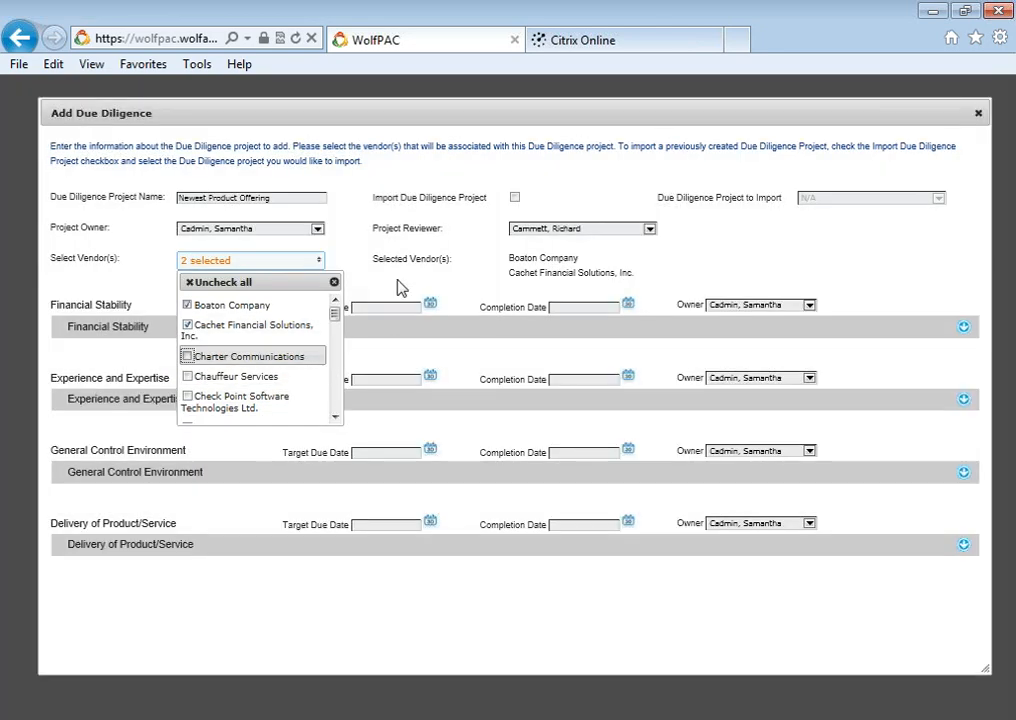
pyautogui.click(398, 288)
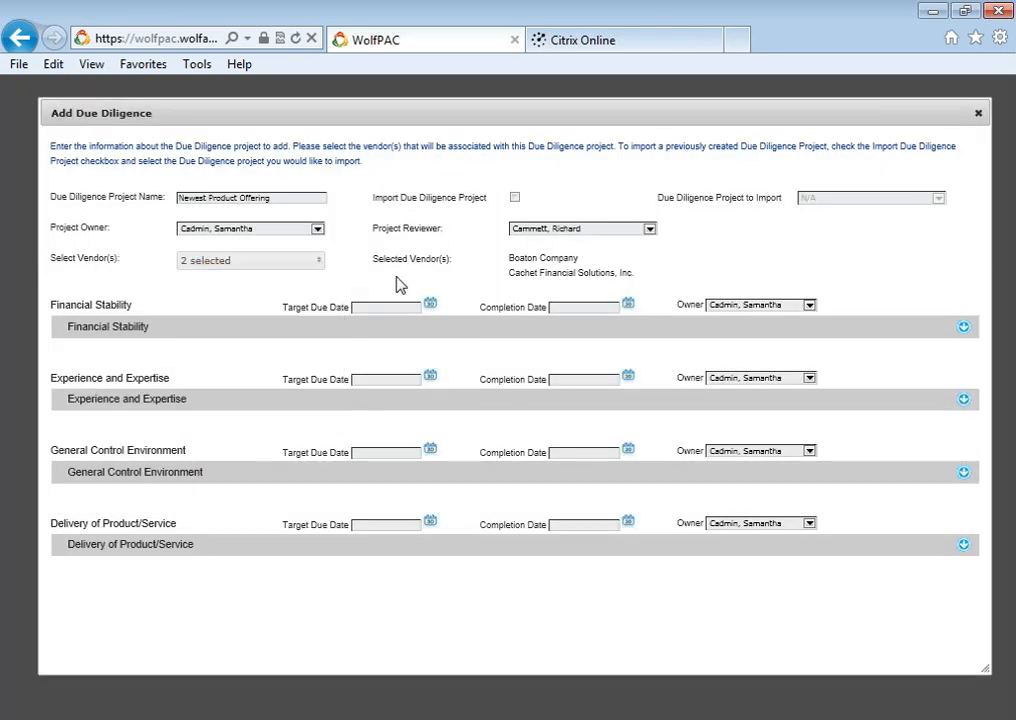
pyautogui.click(320, 263)
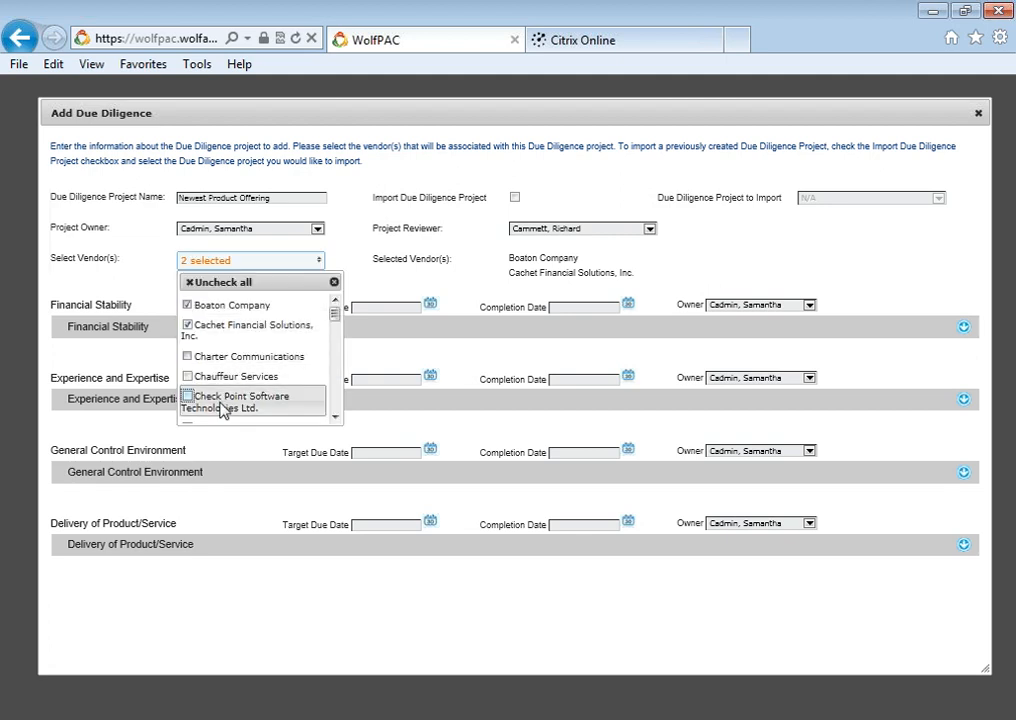
pyautogui.click(365, 282)
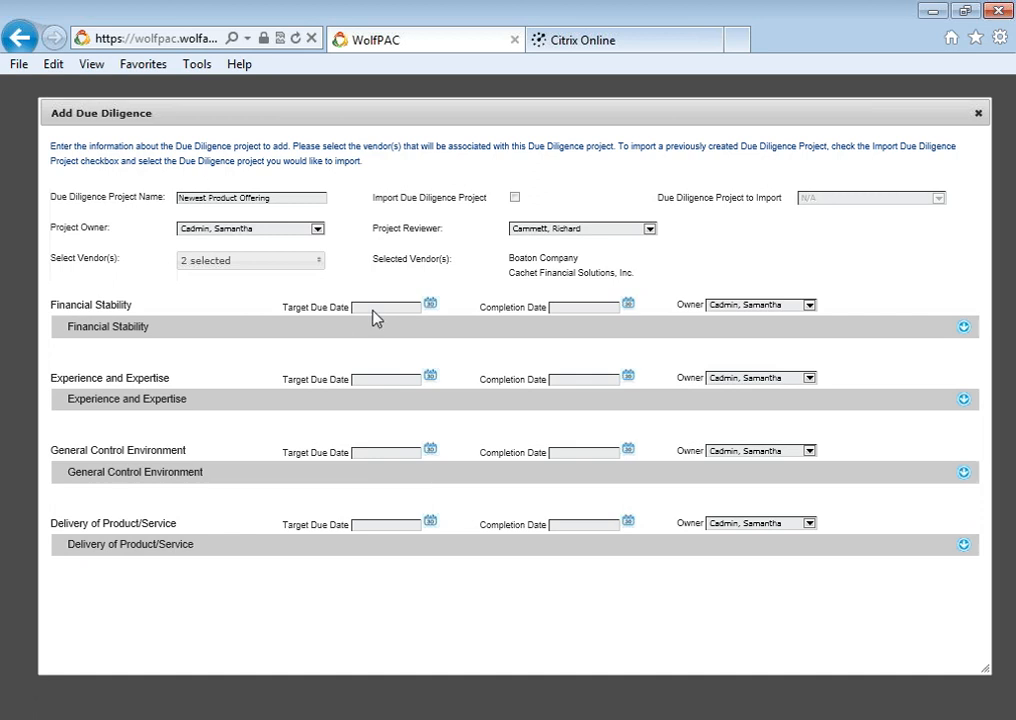
# Step: Set the Financial Stability target due date to 2013-04-01 and assign the third listed person as that section's owner
pyautogui.click(432, 308)
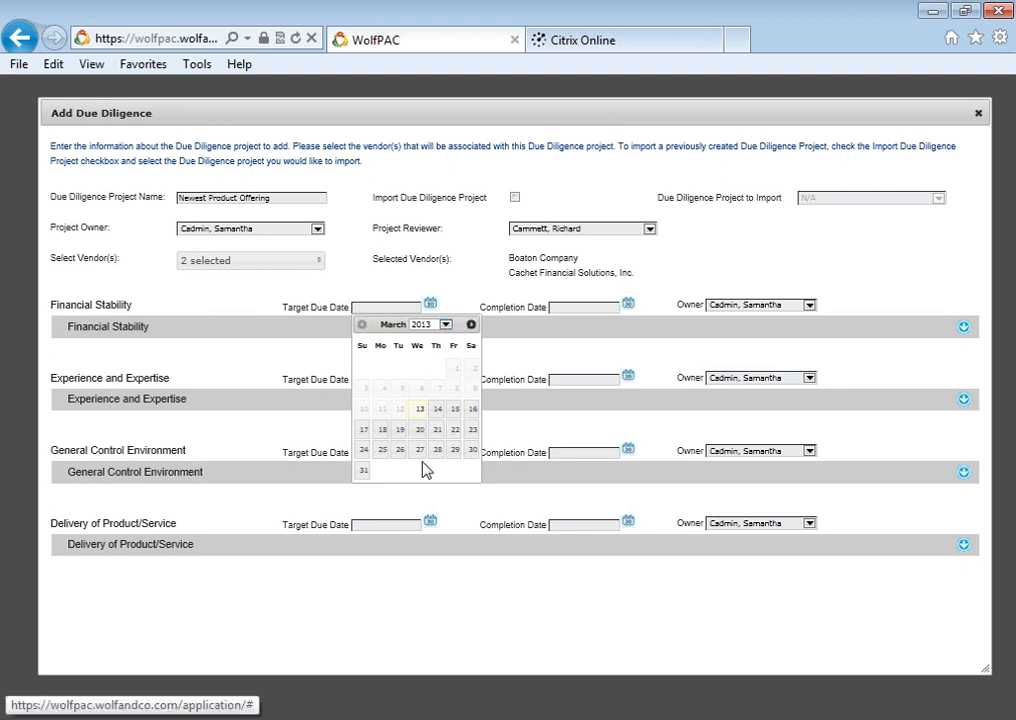
pyautogui.click(471, 324)
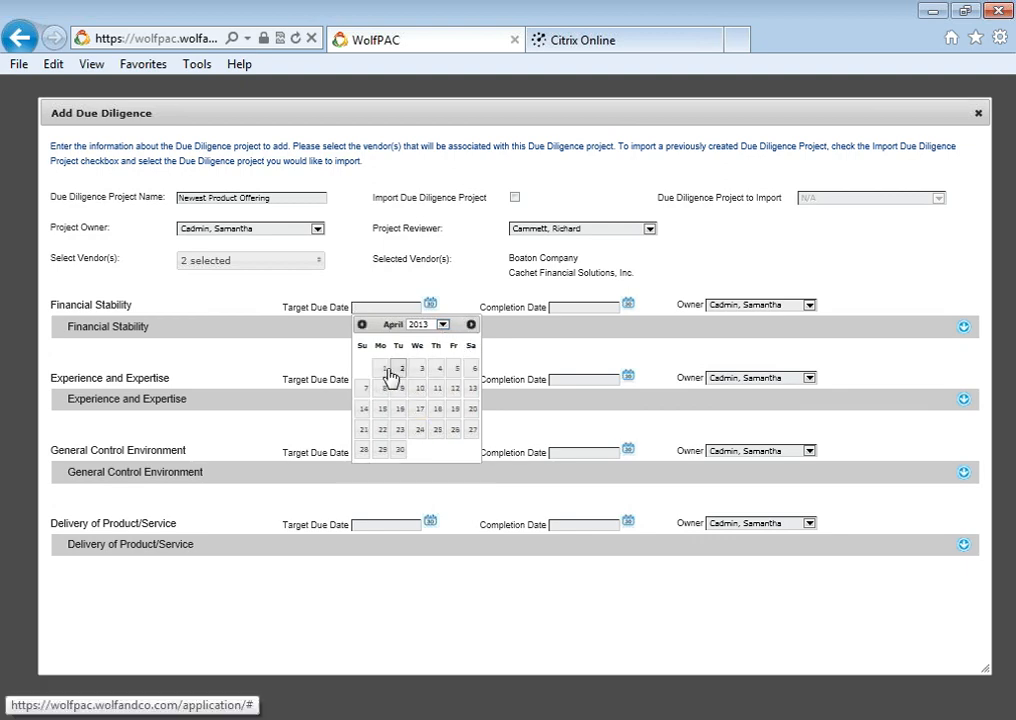
pyautogui.click(381, 369)
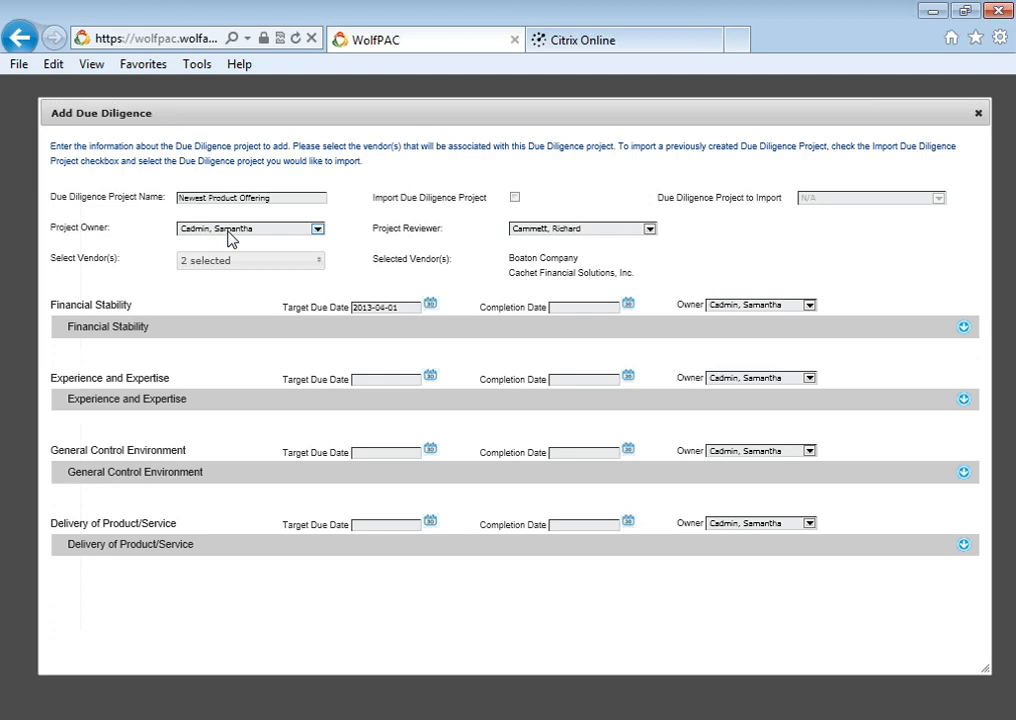
pyautogui.click(810, 307)
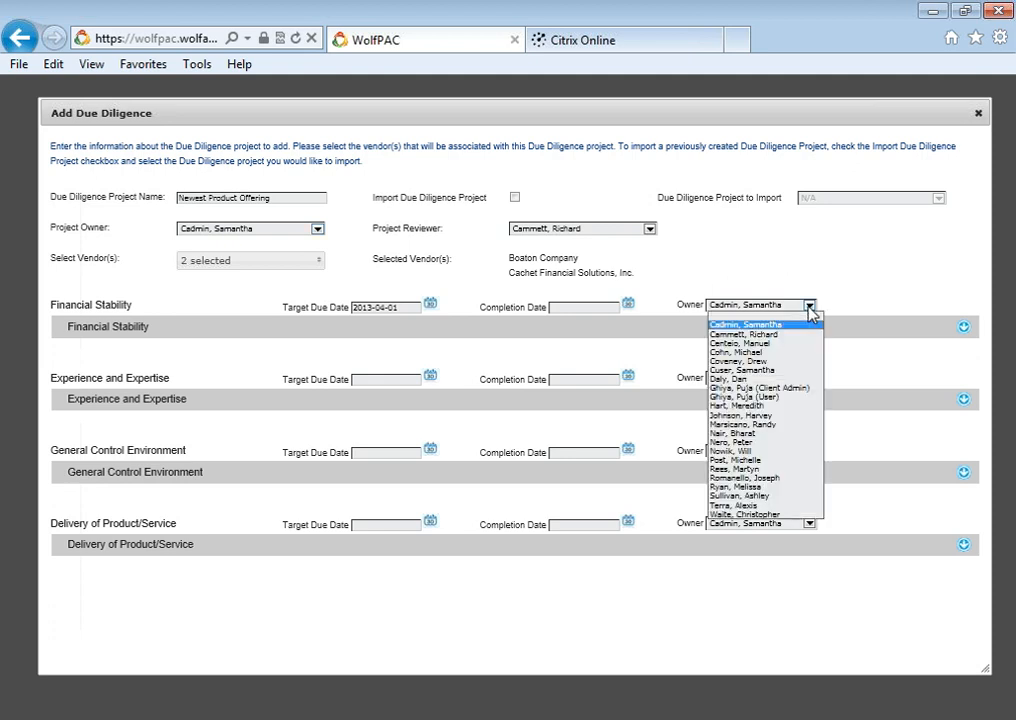
pyautogui.click(774, 344)
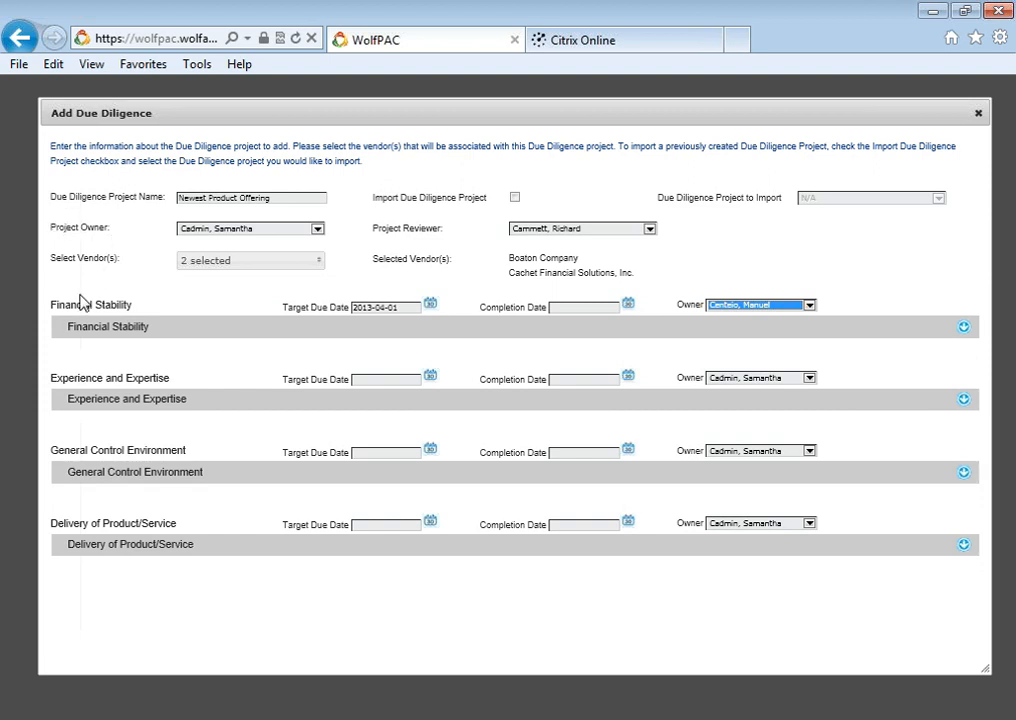
pyautogui.click(896, 313)
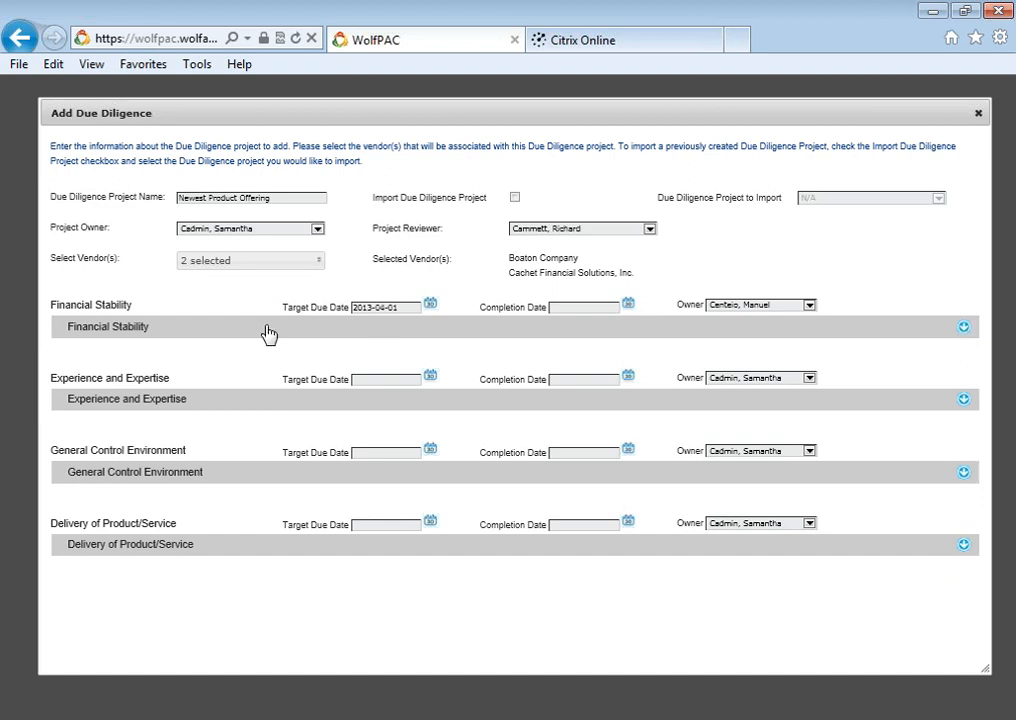
# Step: Add a "CFO Tenure" task to the Financial Stability section and assign it to the fifth listed person
pyautogui.click(963, 330)
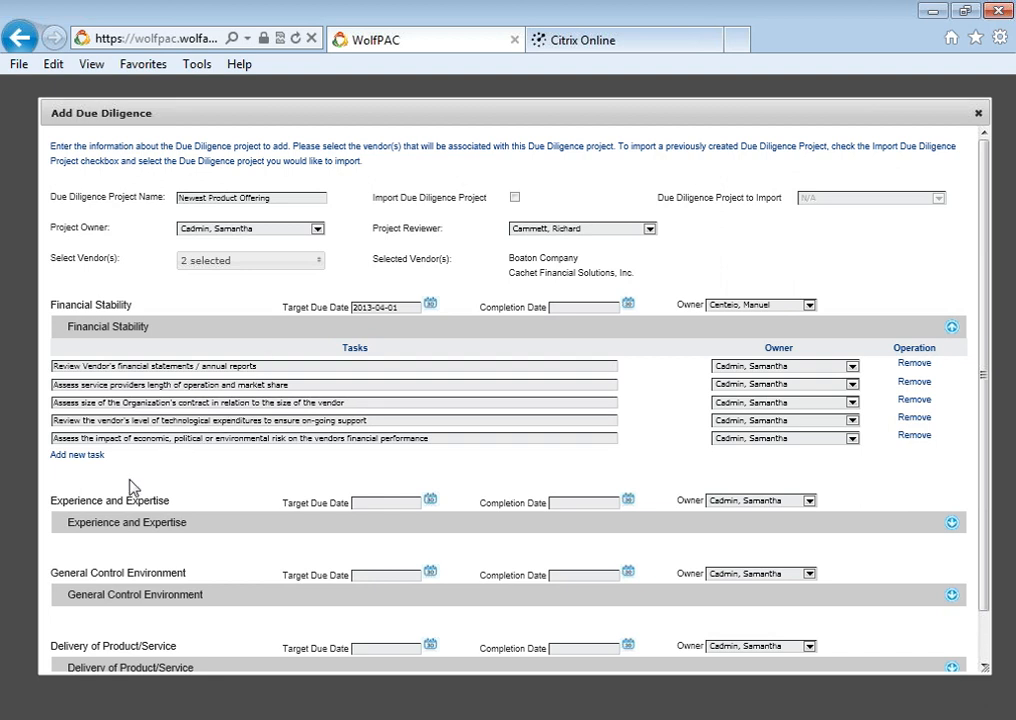
pyautogui.click(80, 456)
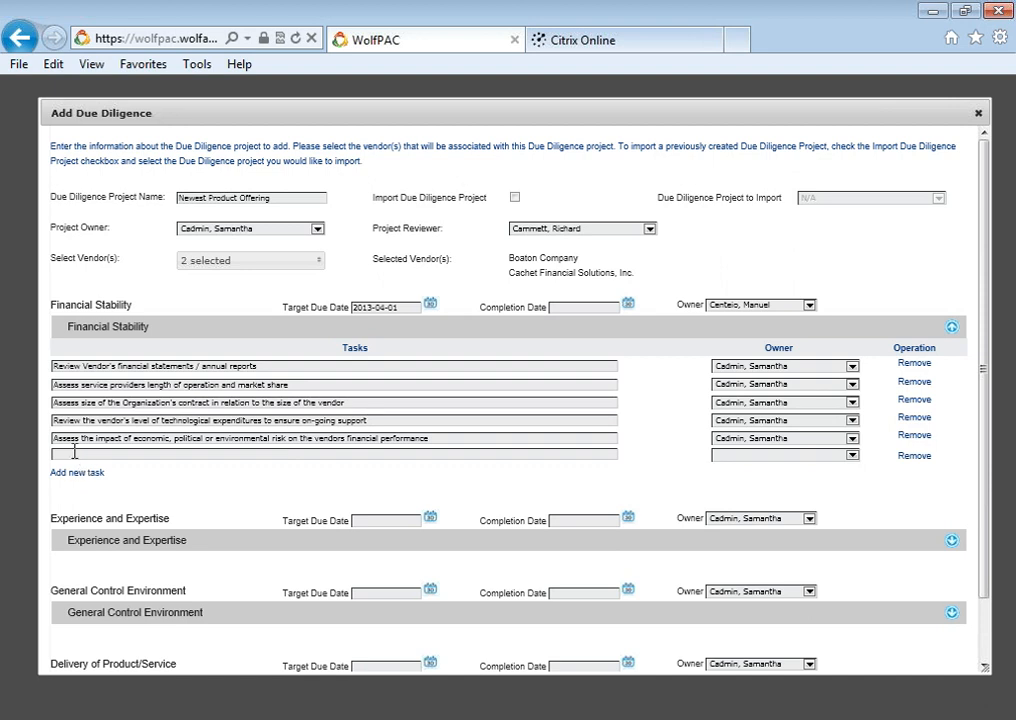
pyautogui.write('CFO Tenure')
pyautogui.click(852, 456)
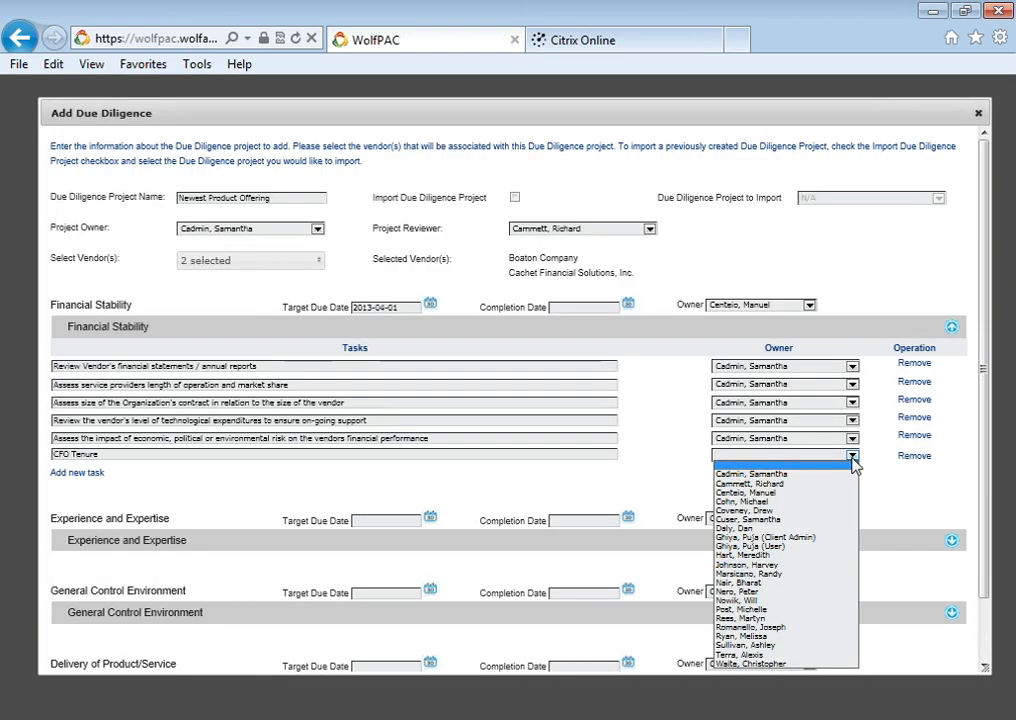
pyautogui.click(760, 510)
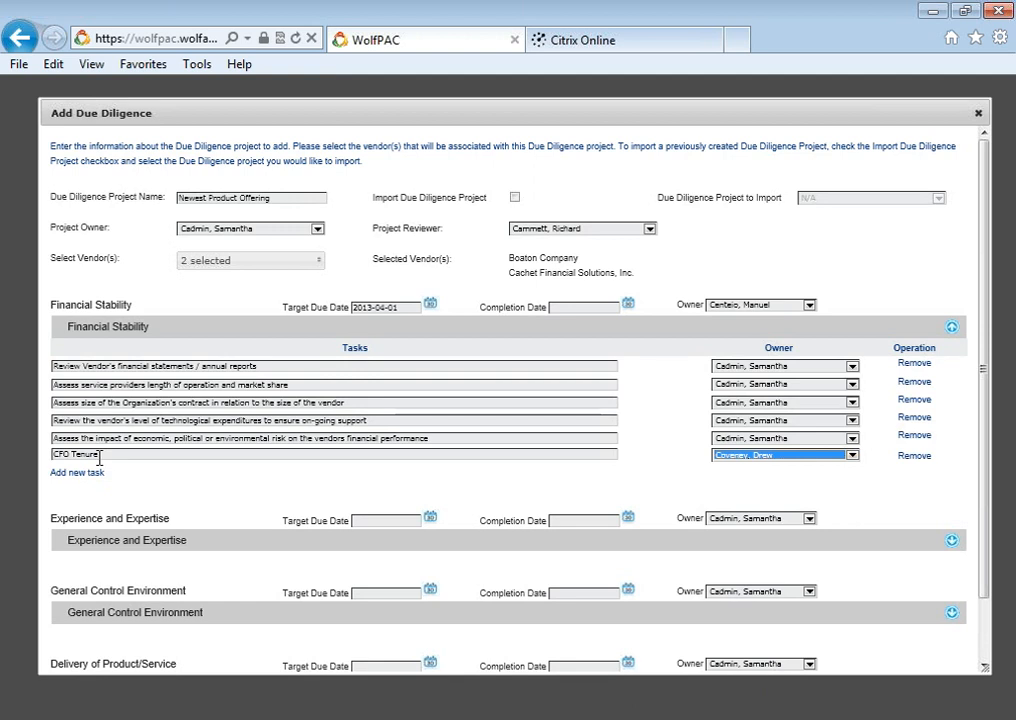
# Step: Reassign the vendor financial statements task to the seventh listed person and delete the task on economic, political or environmental risk
pyautogui.click(852, 368)
pyautogui.click(760, 440)
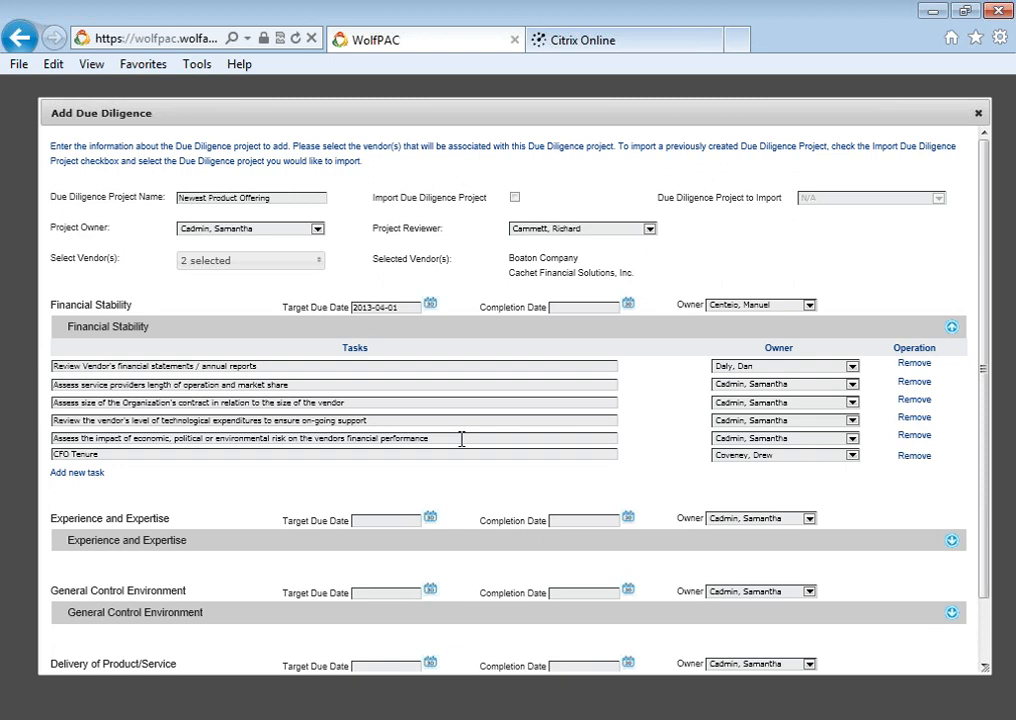
pyautogui.click(916, 437)
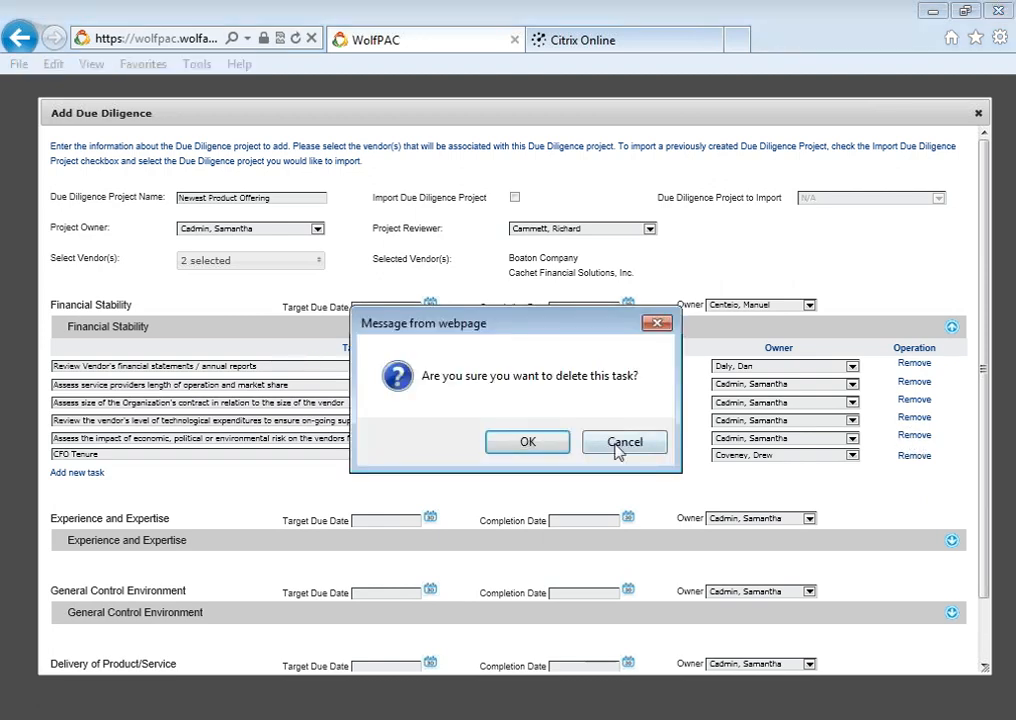
pyautogui.click(528, 443)
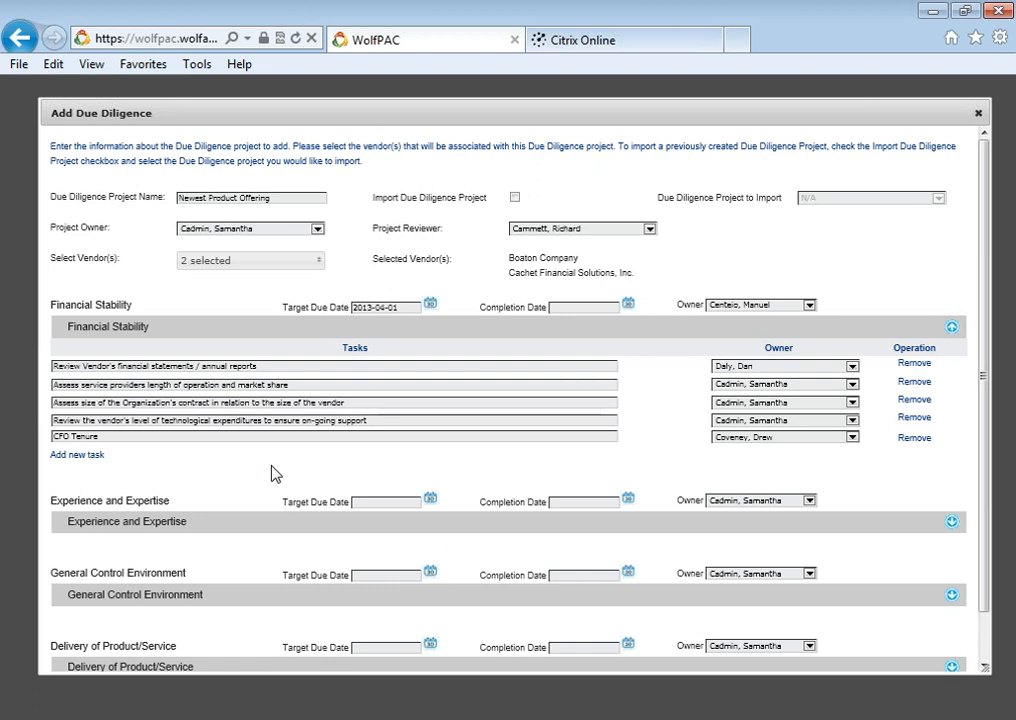
# Step: Review the default tasks under Experience and Expertise and General Control Environment, and return to the Financial Stability tasks
pyautogui.scroll(-1, 222, 531)
pyautogui.scroll(-2, 224, 531)
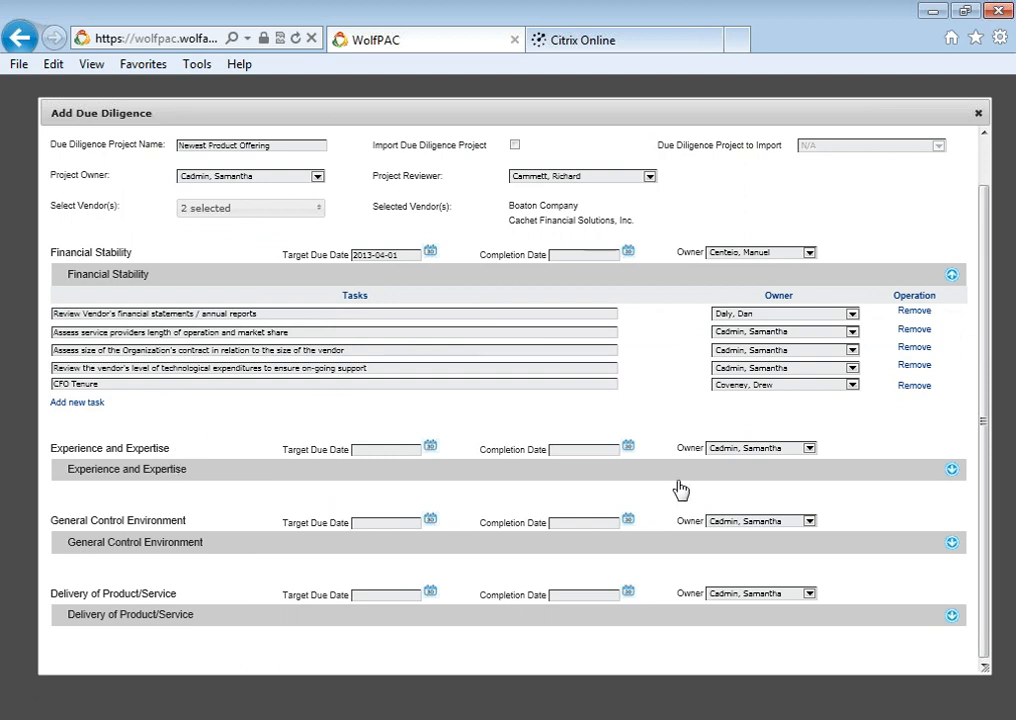
pyautogui.click(952, 470)
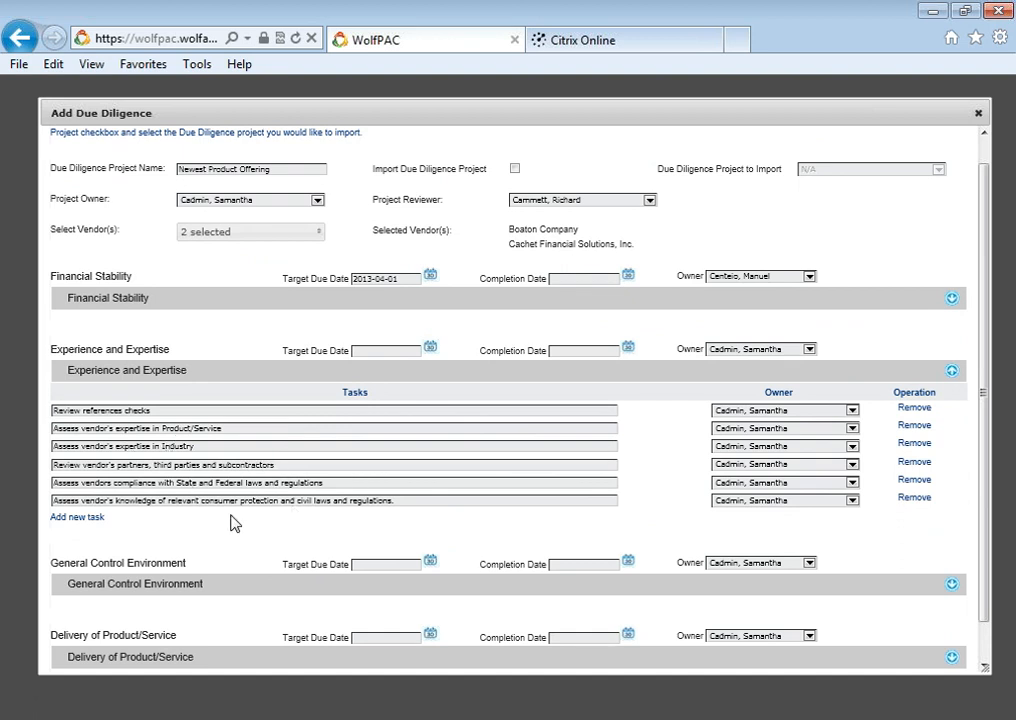
pyautogui.click(951, 585)
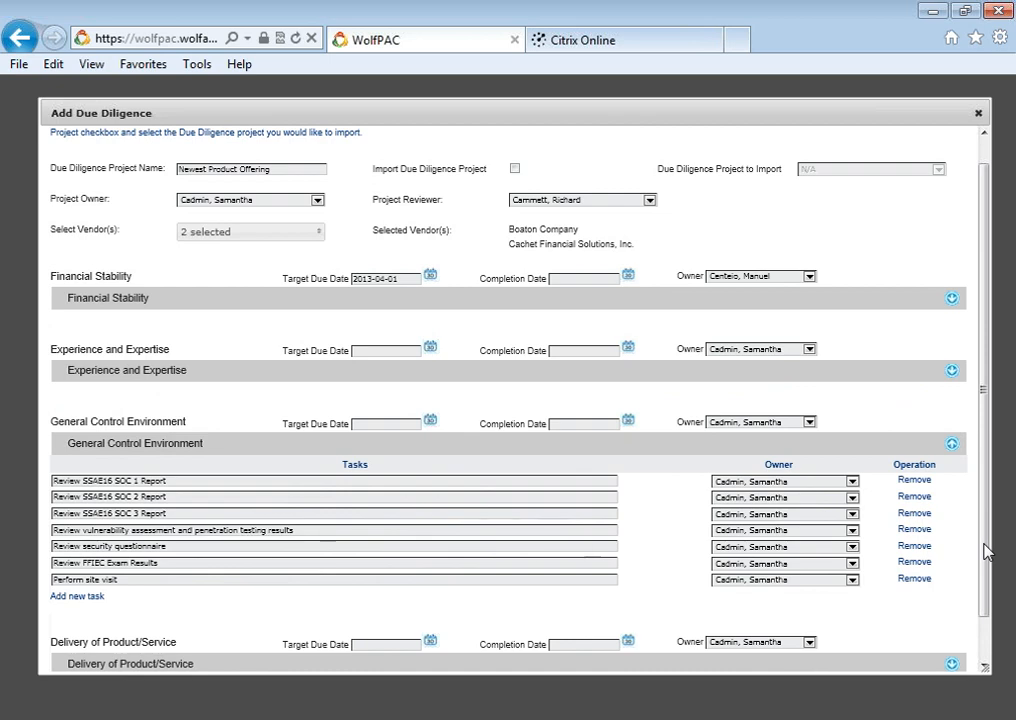
pyautogui.moveTo(984, 547); pyautogui.dragTo(986, 497)
pyautogui.click(858, 326)
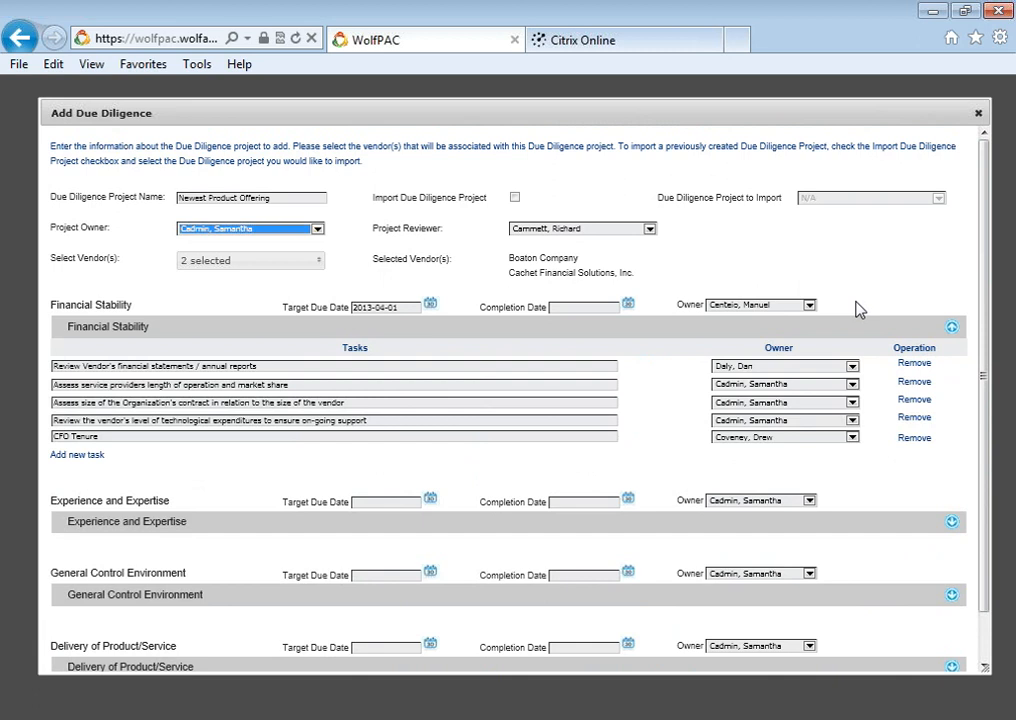